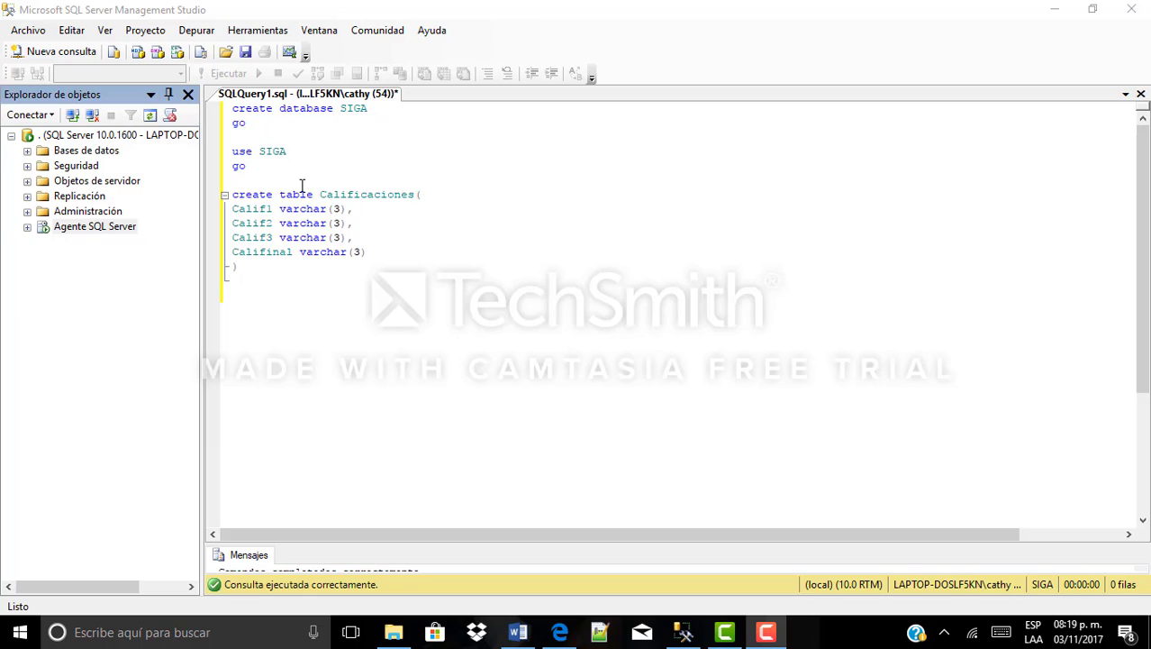
drag(312, 266, 227, 107)
click(306, 278)
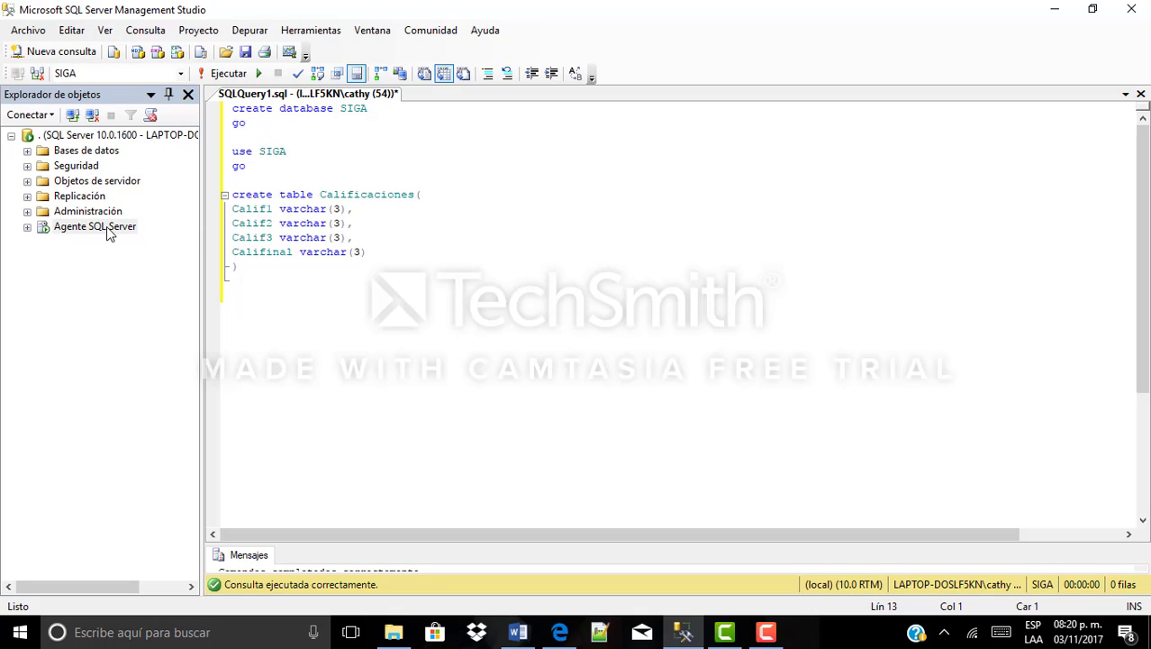
Start a new job under the SQL Server Agent's Trabajos folder and name it Automatización de Backups.
double_click(38, 227)
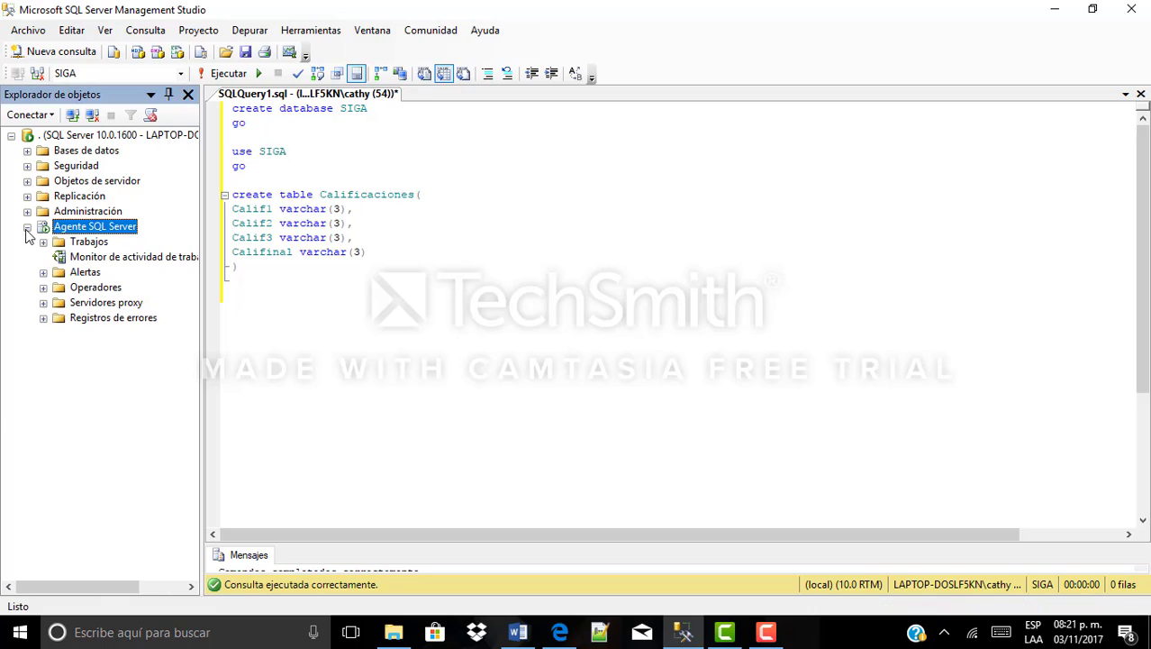
click(76, 247)
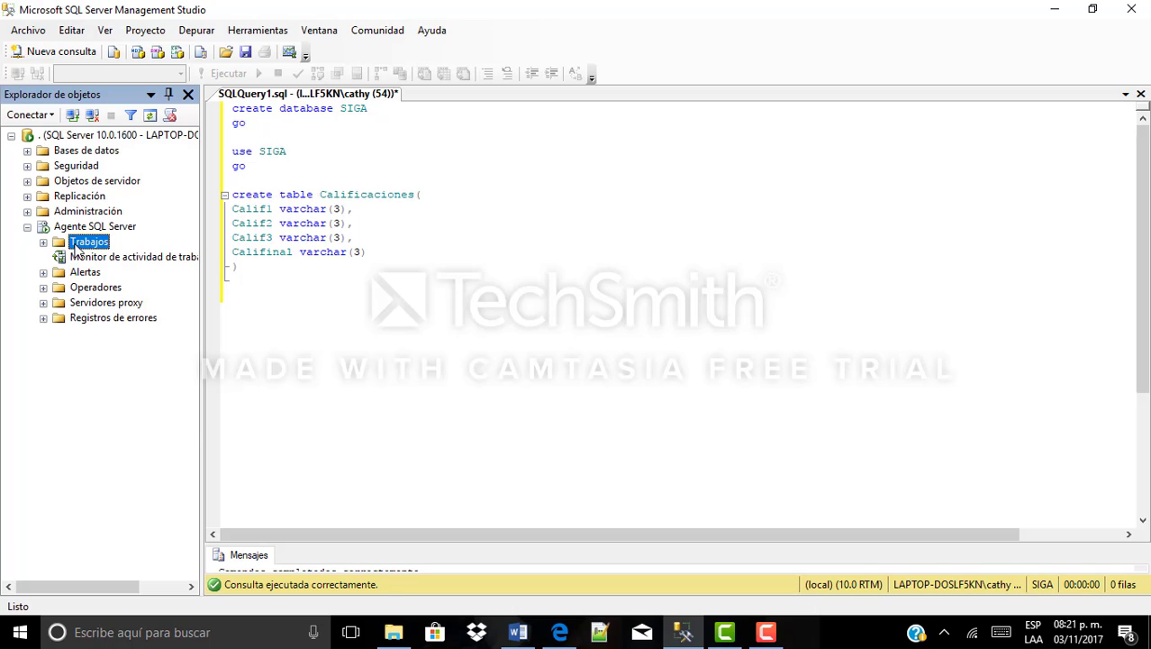
right_click(76, 249)
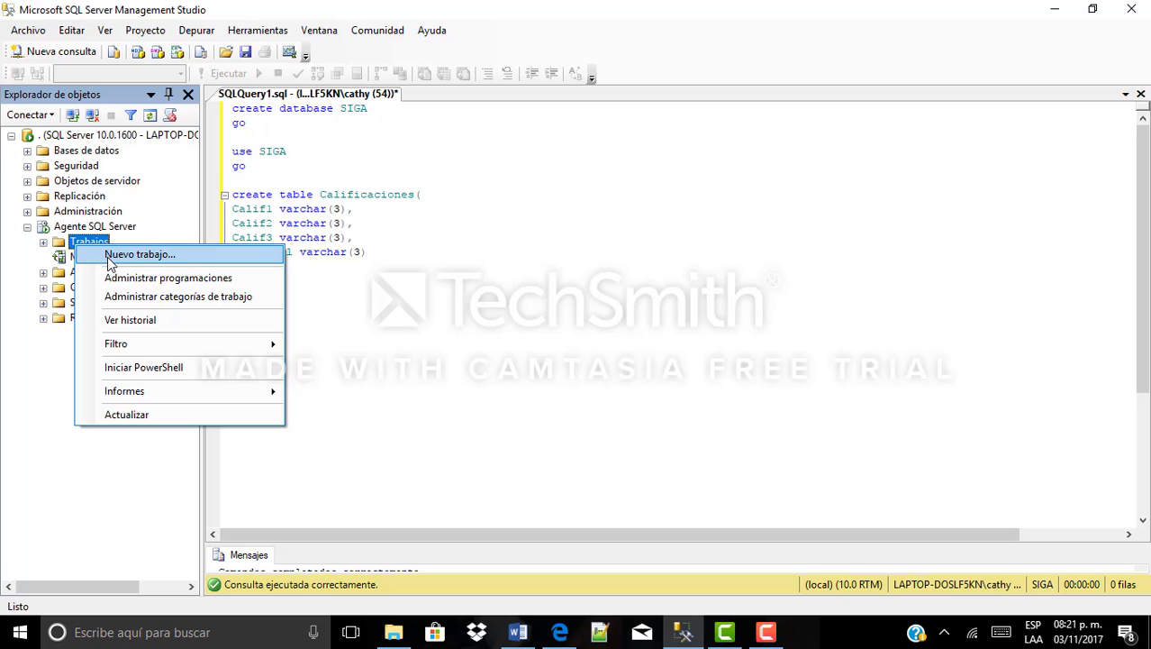
click(110, 257)
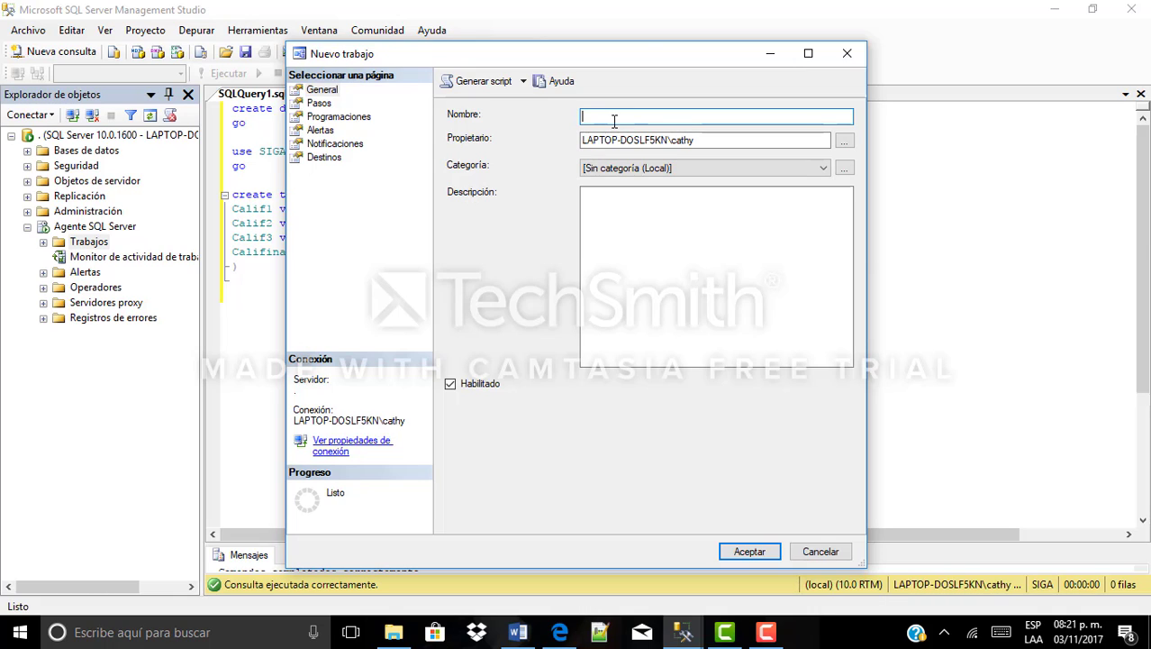
text(Automatización de Backups)
click(628, 238)
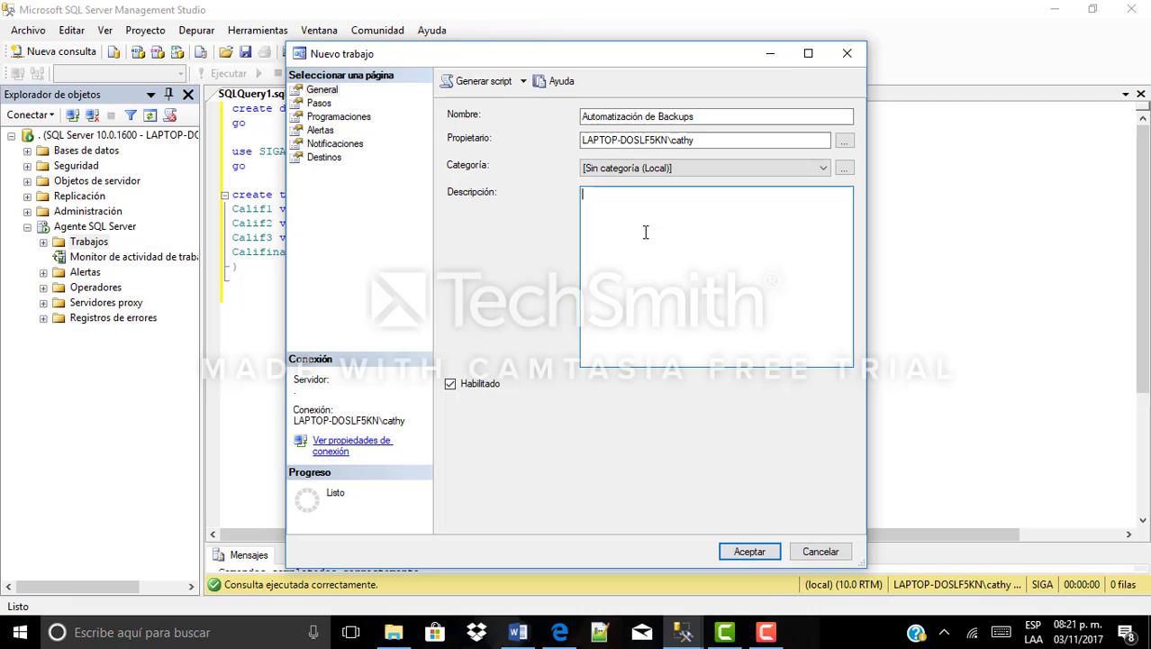
key(shift+Tab)
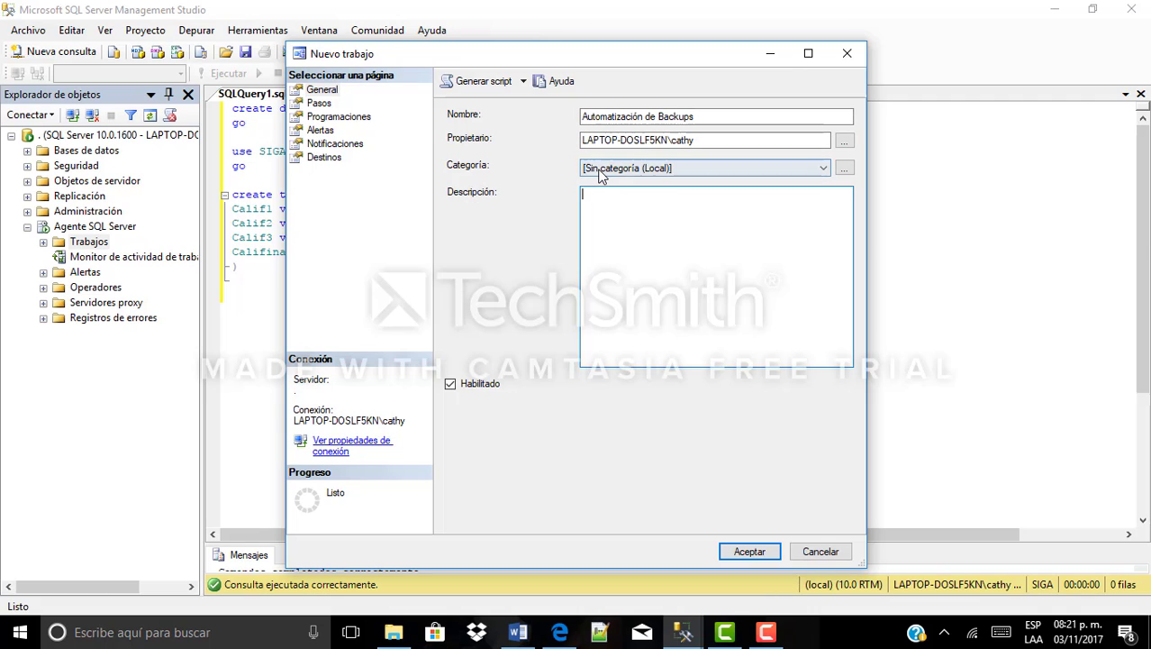
click(635, 190)
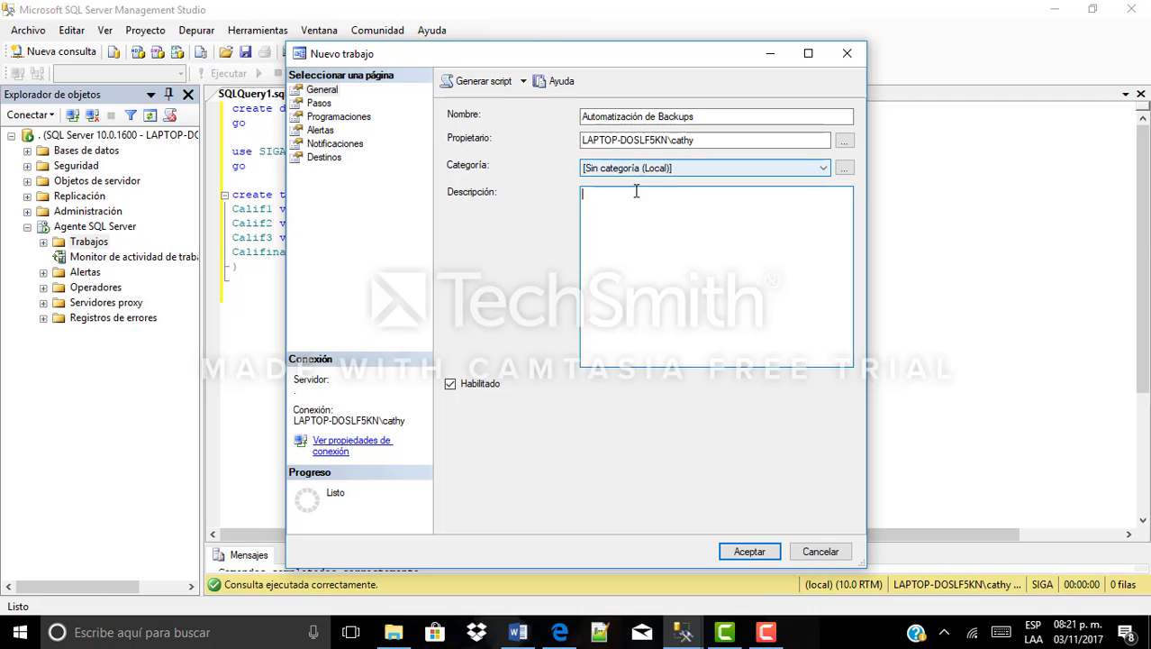
Add a T-SQL job step named Backup and paste in the script that backs up SIGA to a dated .bak file in C:\SQLCopy.
click(317, 106)
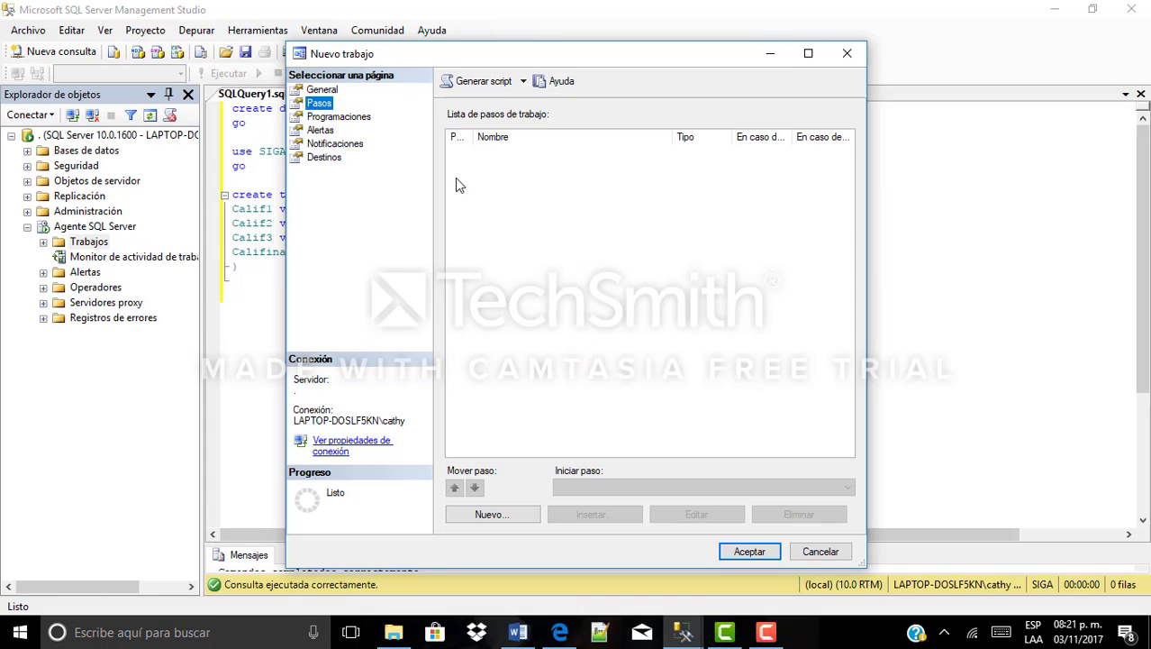
click(494, 514)
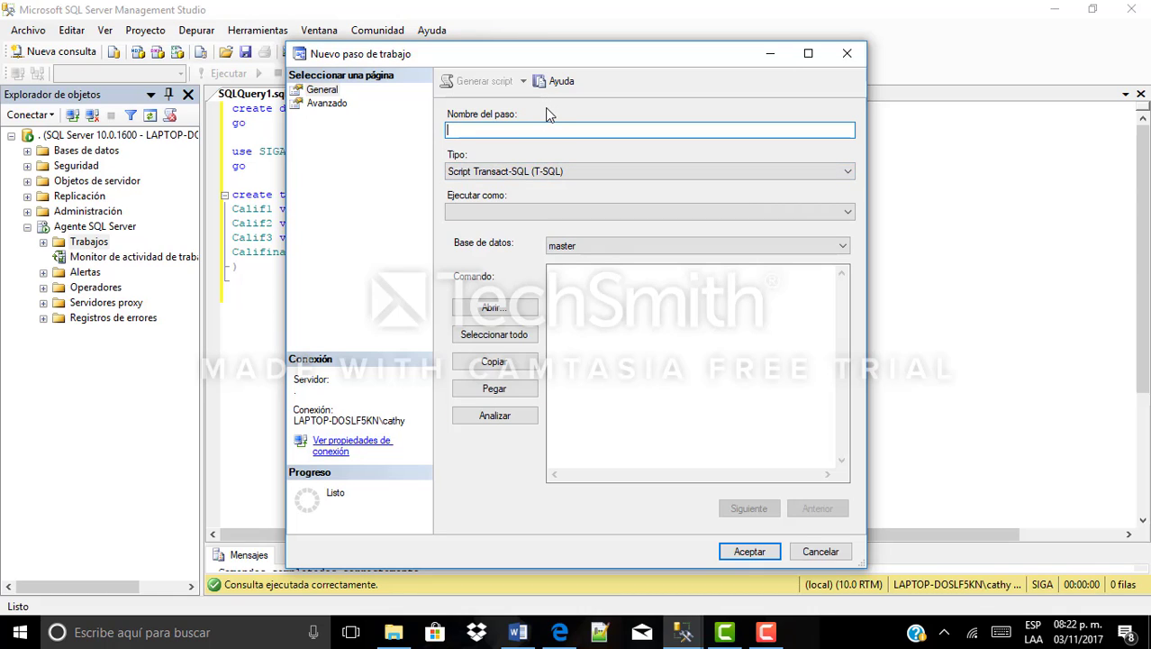
text(Backup)
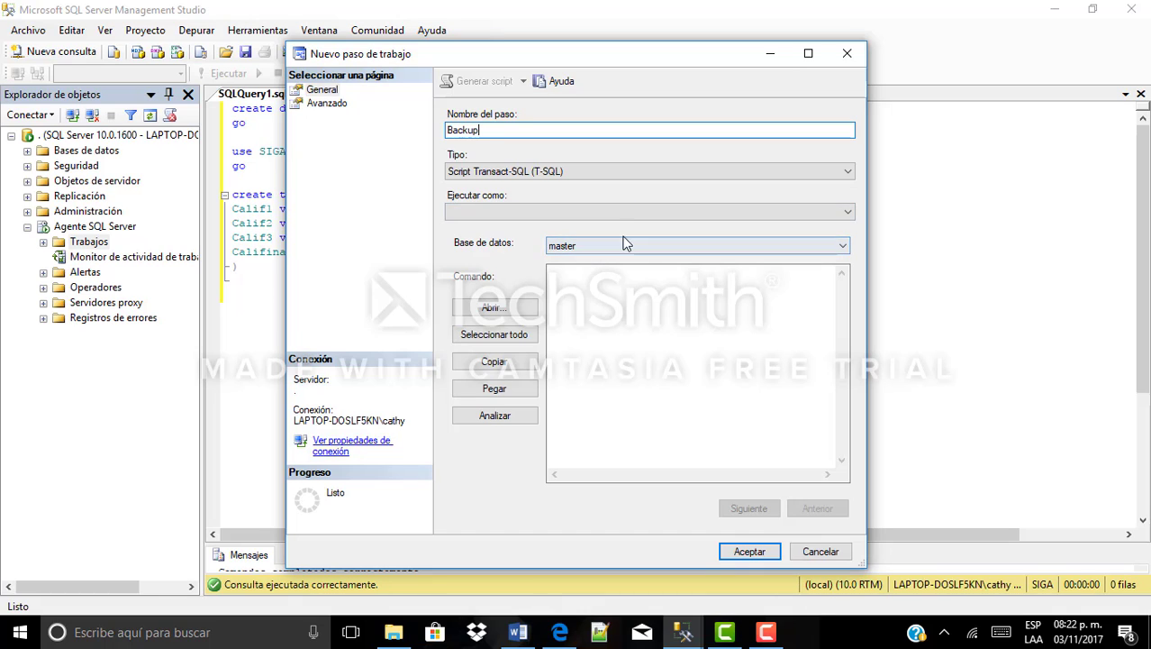
click(591, 289)
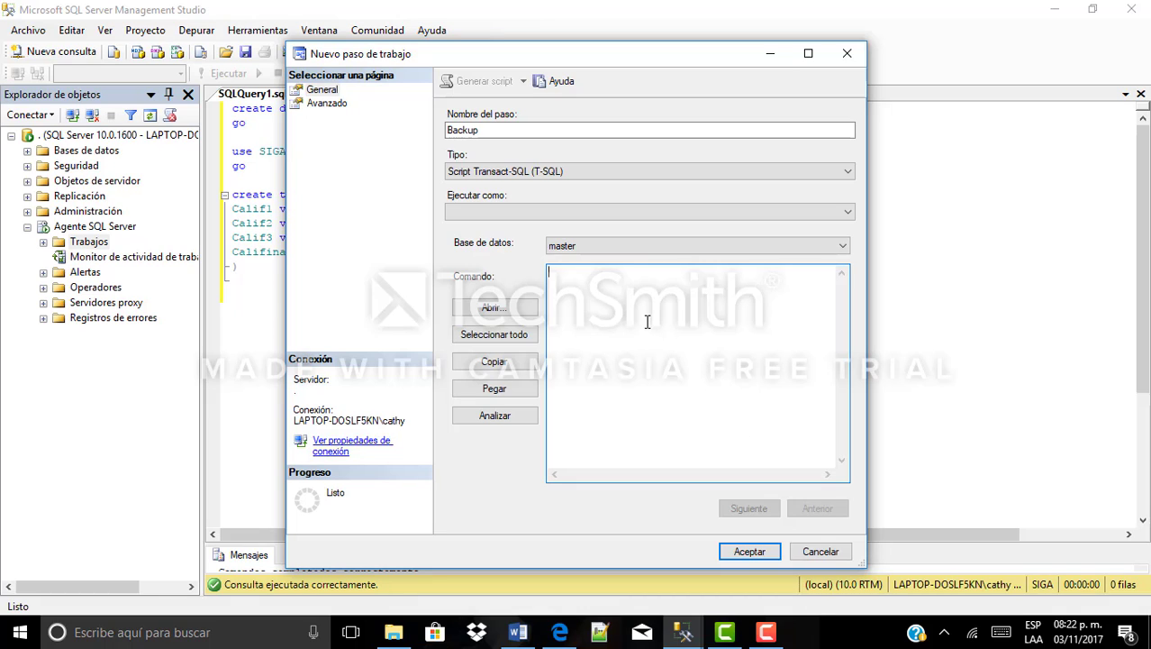
key(ctrl+v)
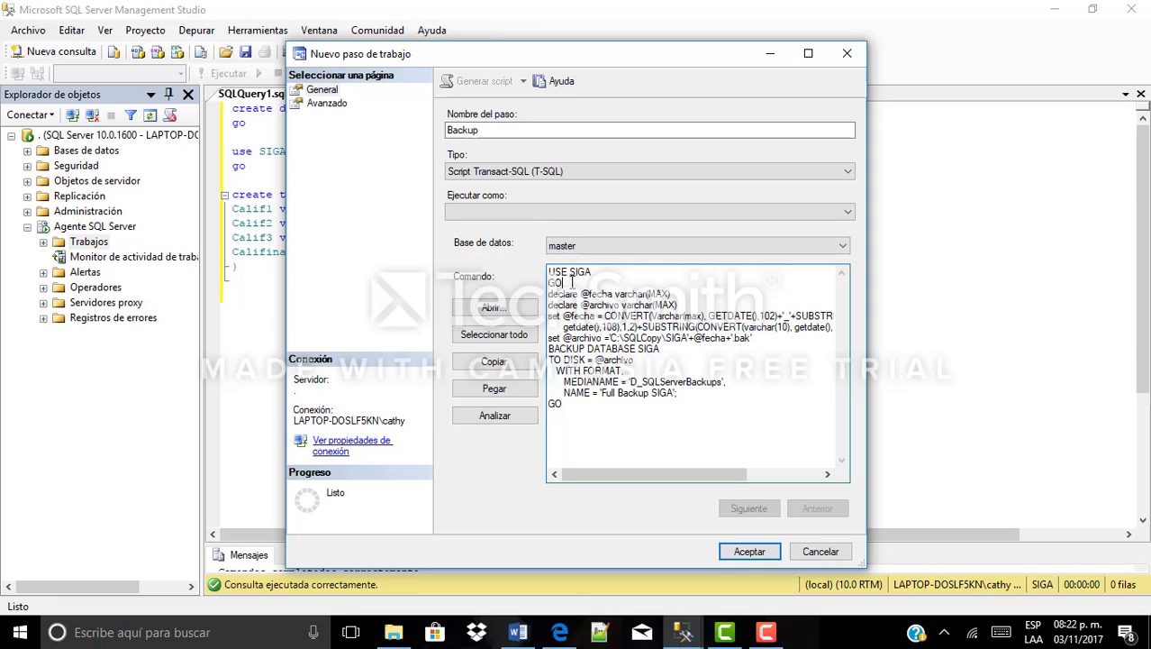
Review the backup script's USE SIGA lines, variable declarations, date and file path expressions and disk target, plus the selectable databases.
drag(566, 283, 551, 271)
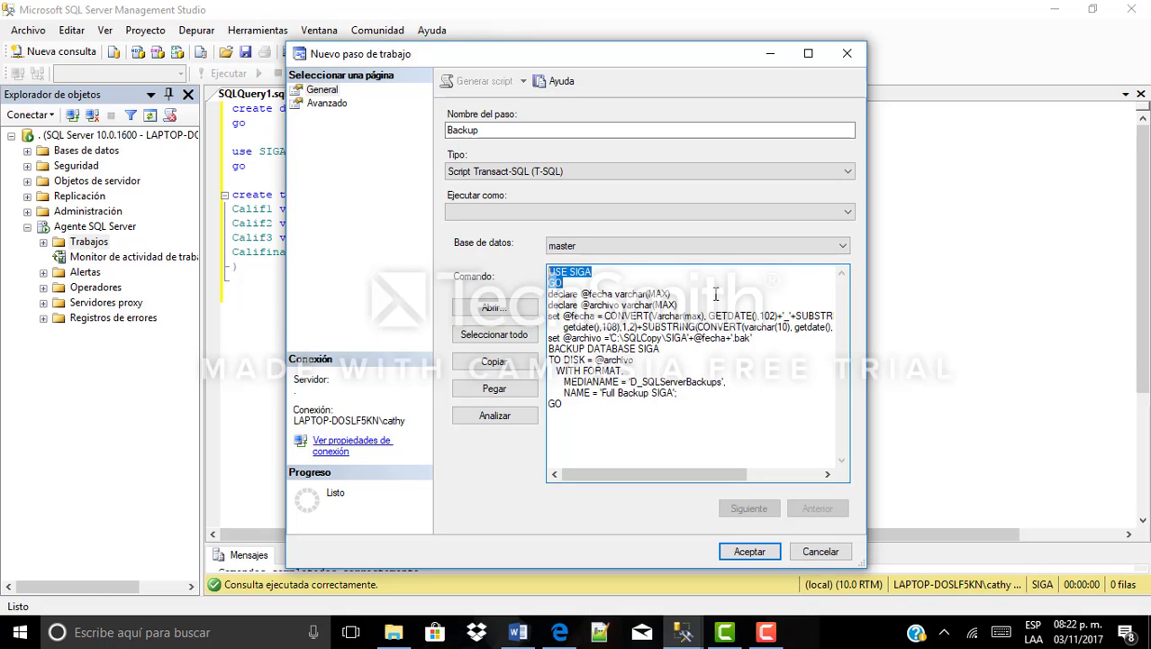
click(721, 254)
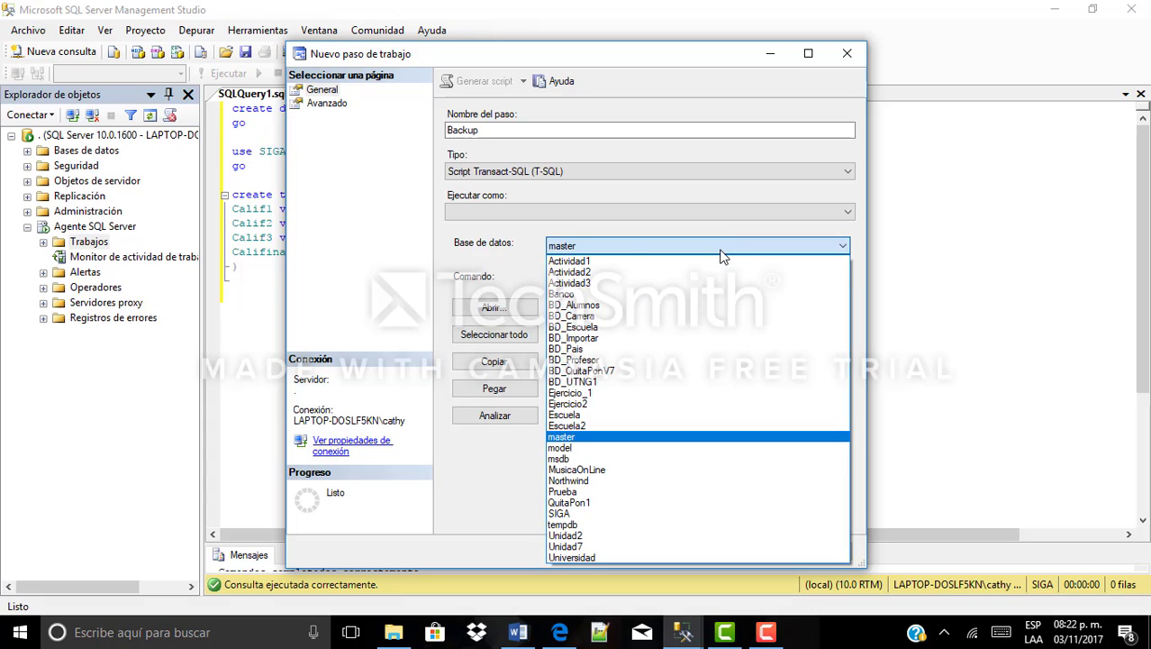
click(721, 254)
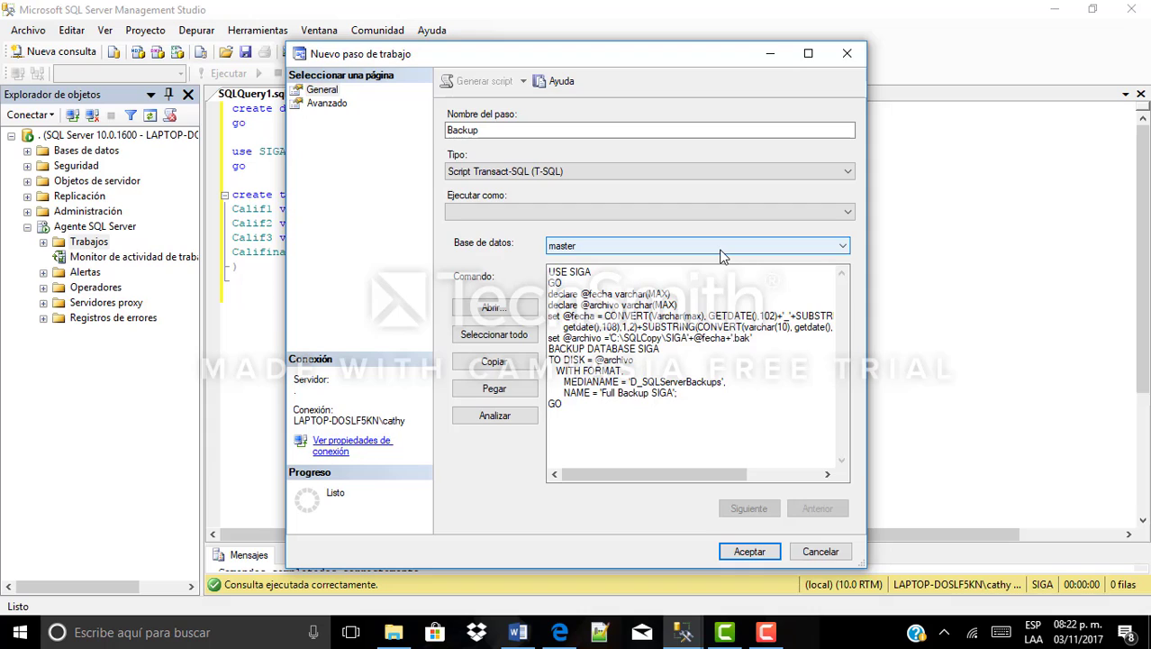
click(678, 272)
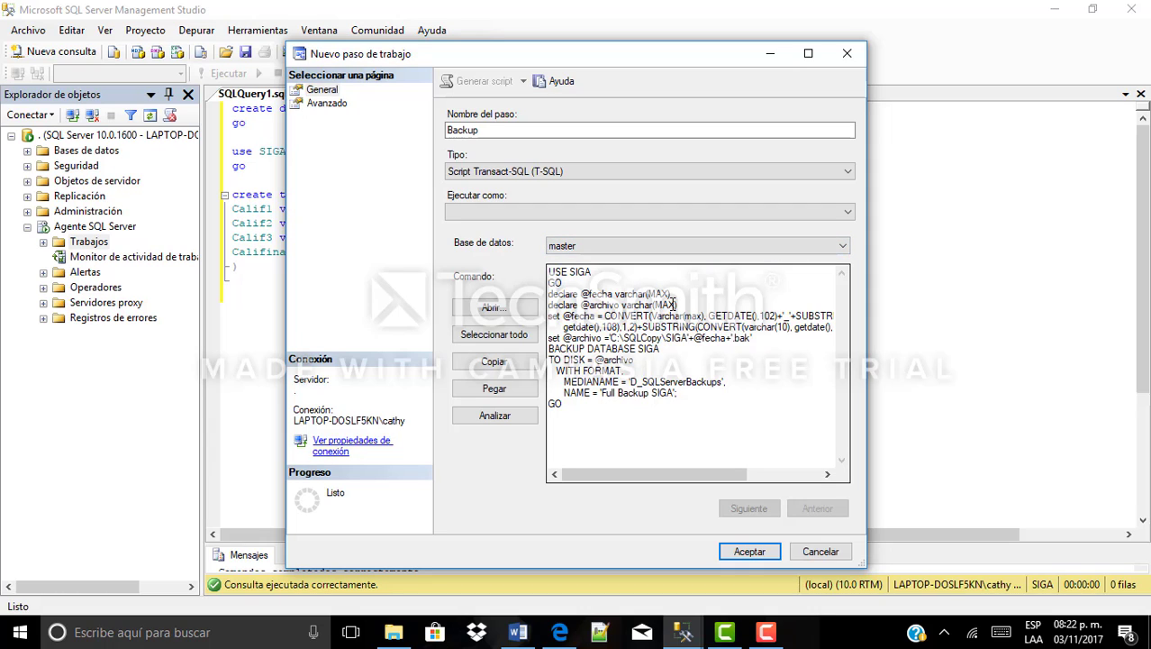
drag(690, 301, 532, 298)
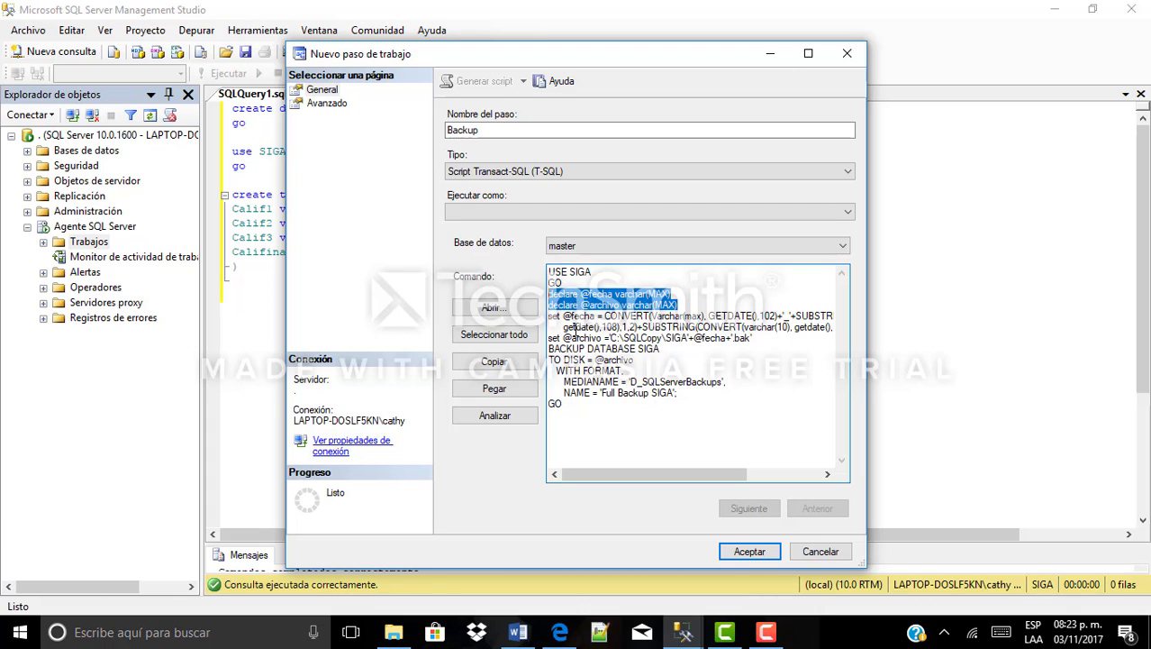
drag(563, 325, 691, 340)
click(772, 334)
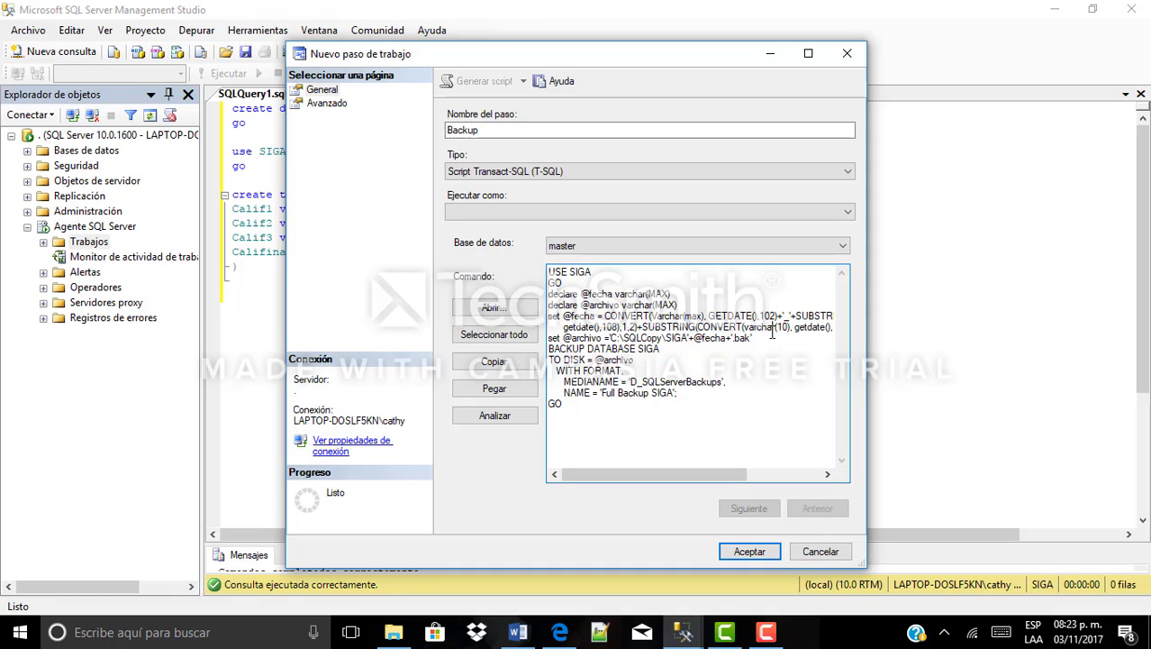
double_click(656, 342)
drag(662, 338, 726, 338)
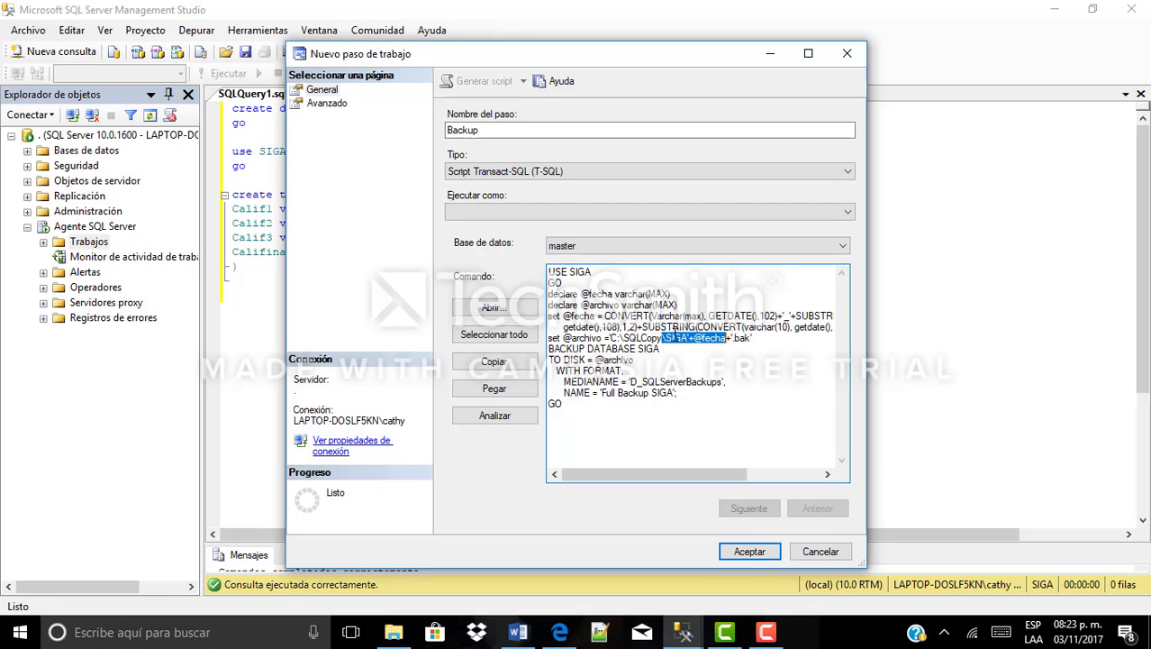
click(698, 343)
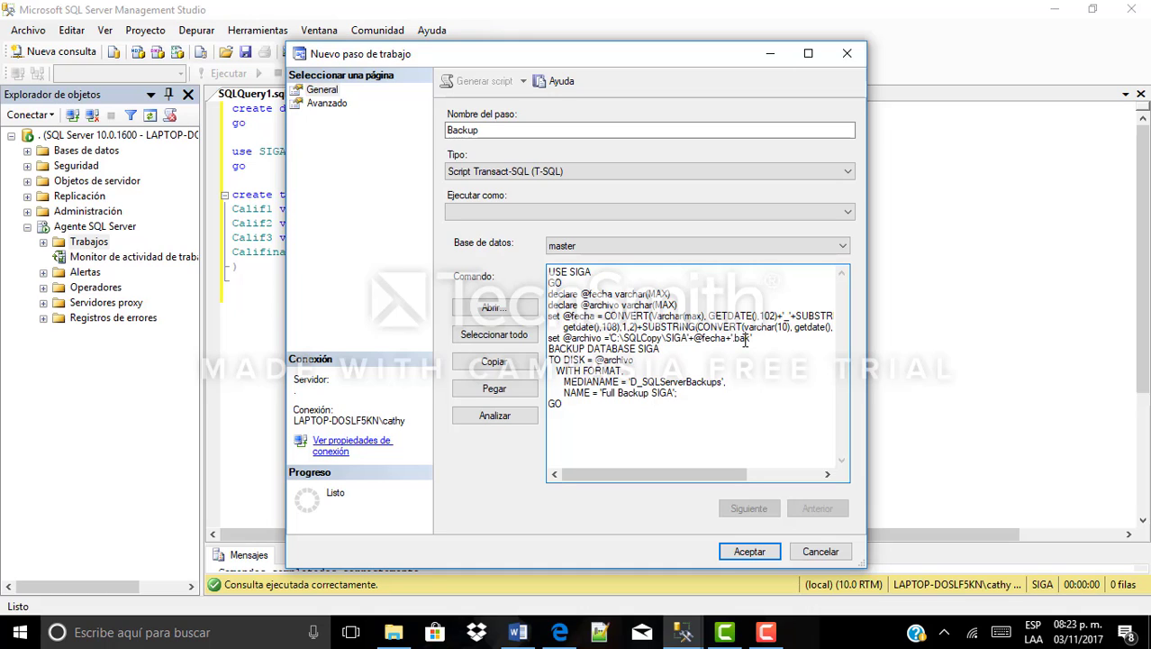
mouse_move(744, 340)
mouse_down()
mouse_move(726, 341)
mouse_move(759, 341)
mouse_up()
click(758, 350)
double_click(622, 359)
click(705, 359)
Save the Backup step and start a new job schedule named Automatiza, keeping the Periódica schedule type.
click(749, 553)
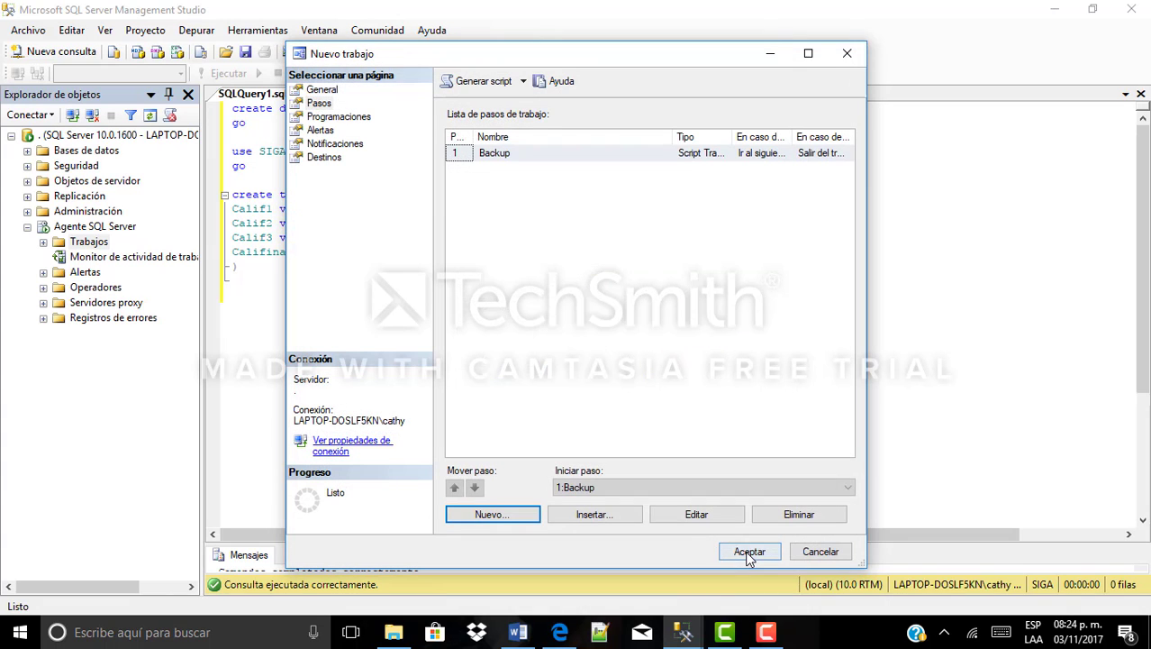
click(342, 117)
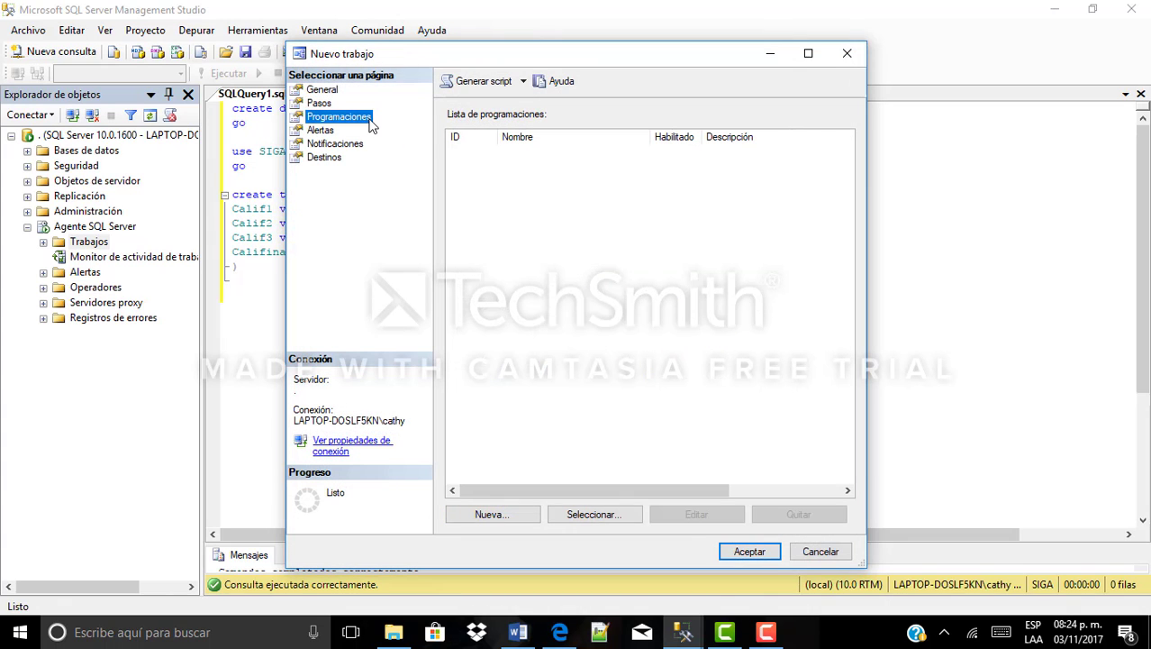
click(511, 513)
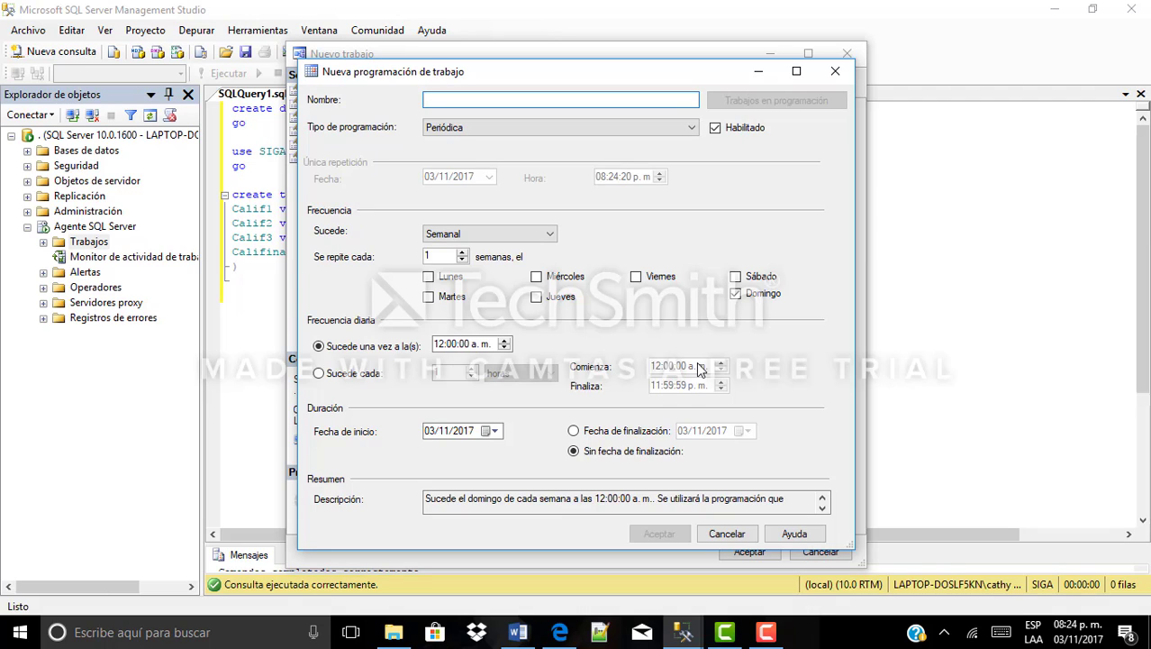
text(Automat)
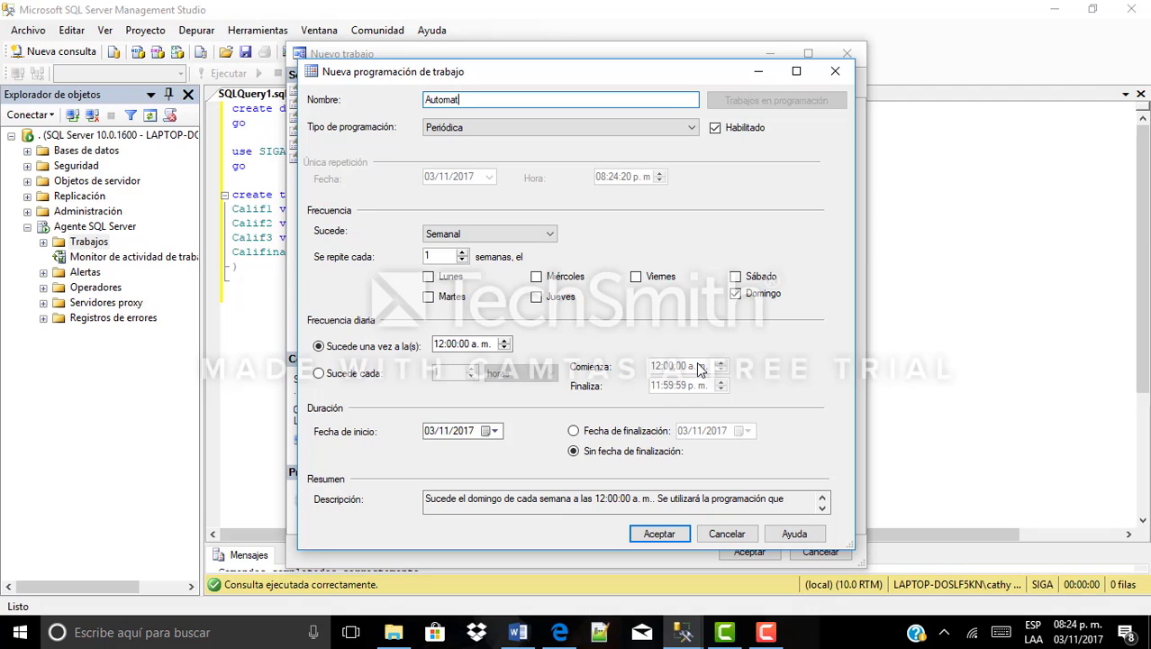
text(iza)
click(642, 125)
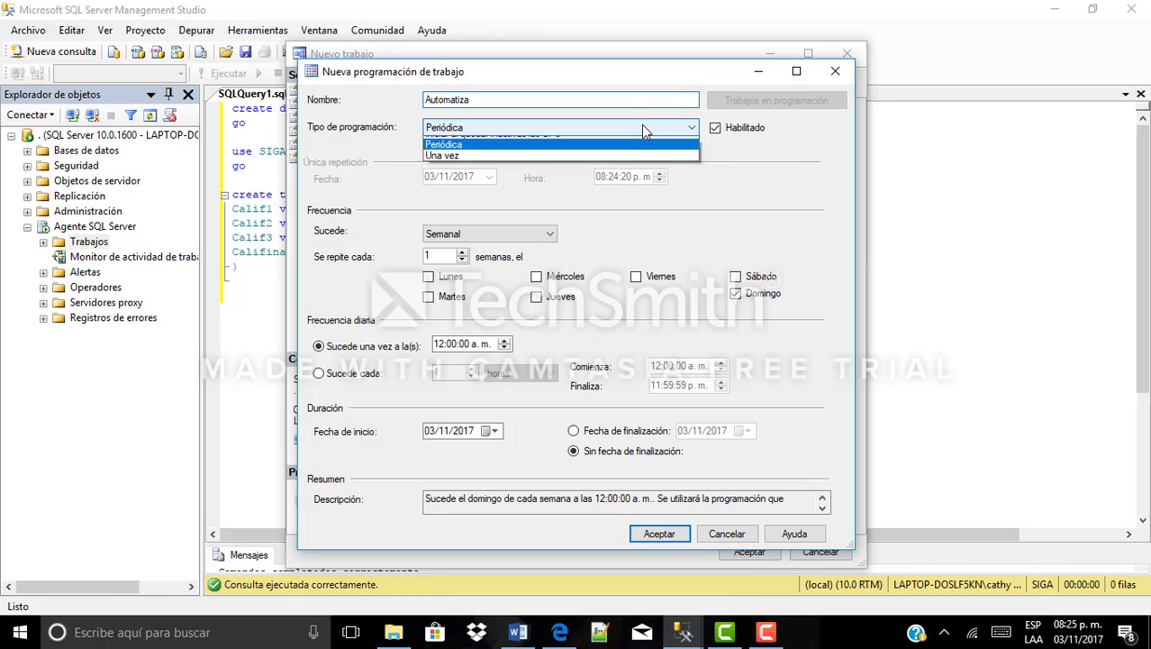
click(641, 124)
click(641, 125)
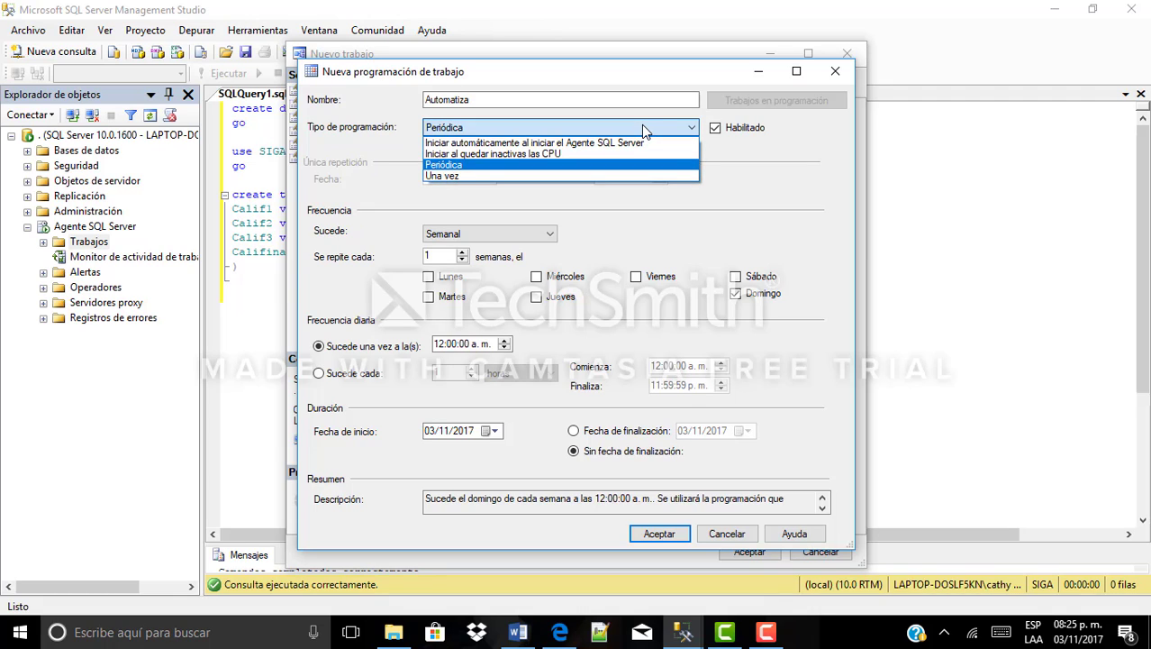
click(641, 124)
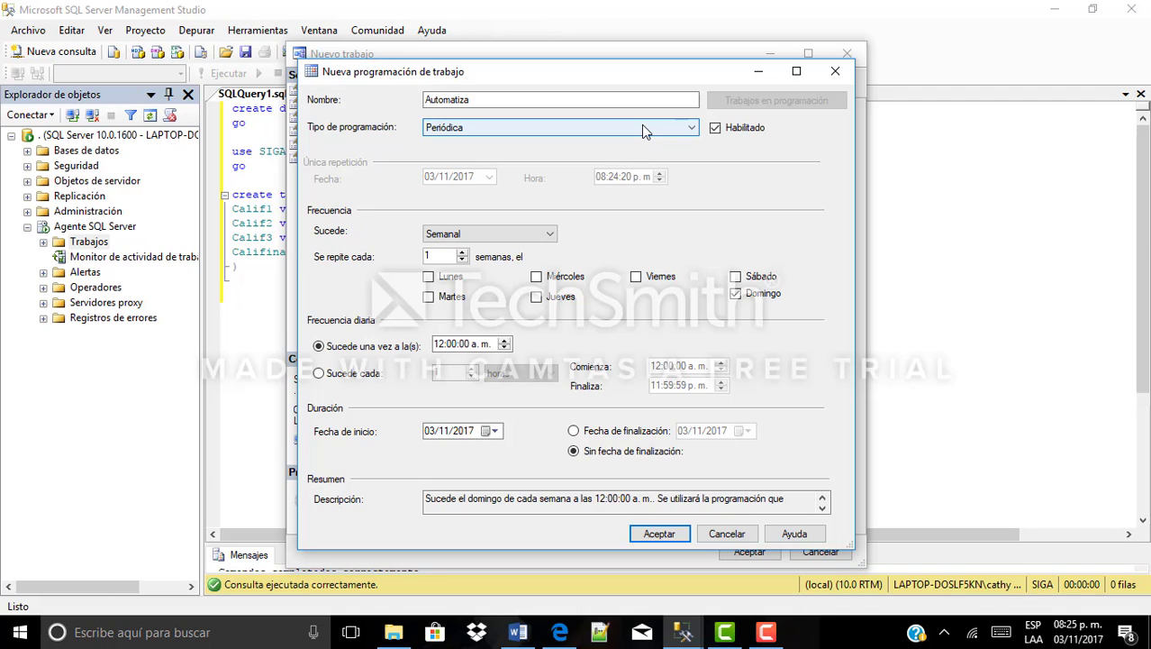
Set the weekly schedule to run on Sábado instead of Domingo, once at 12:00:00 a. m., and save it.
click(547, 236)
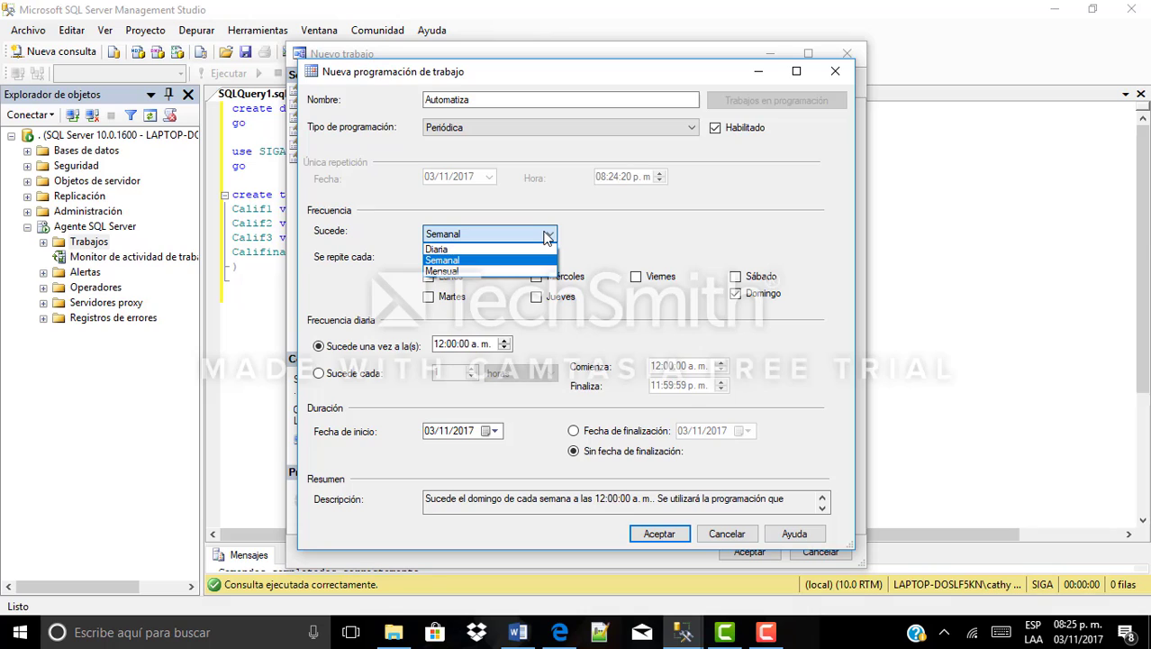
click(547, 236)
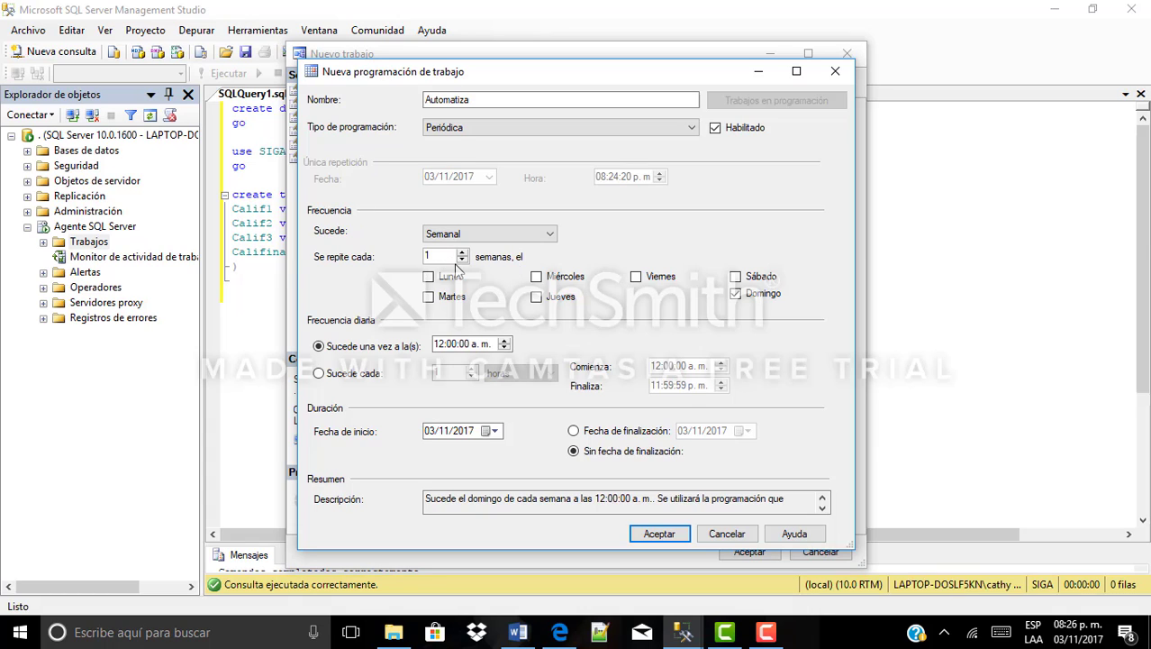
click(735, 276)
click(736, 294)
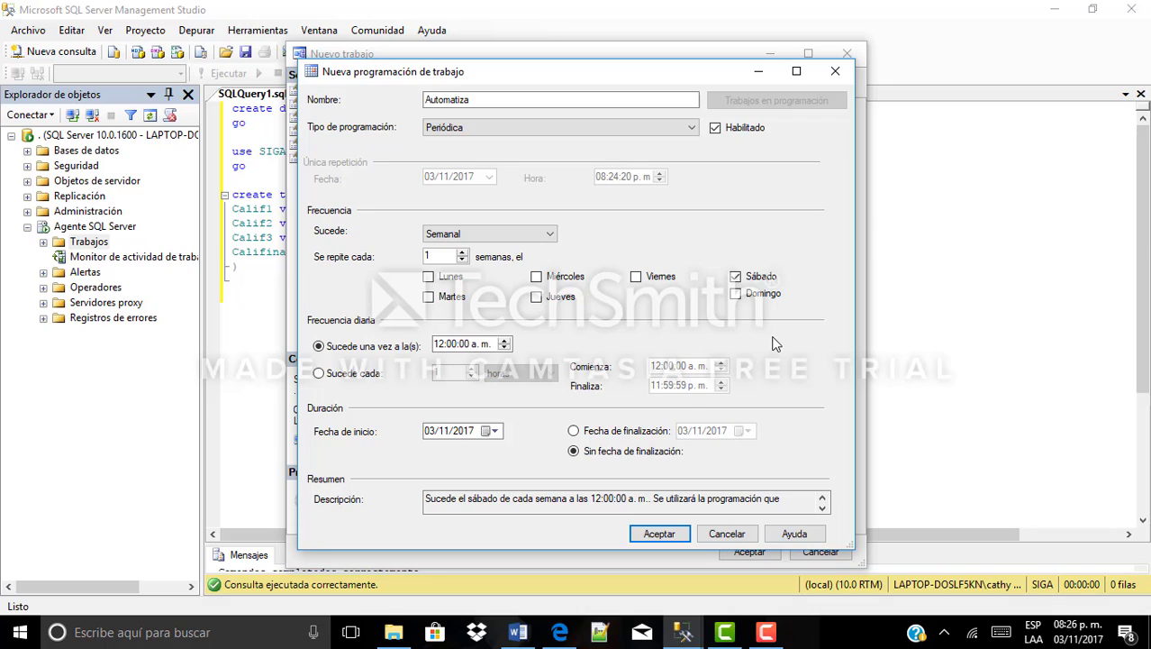
click(485, 347)
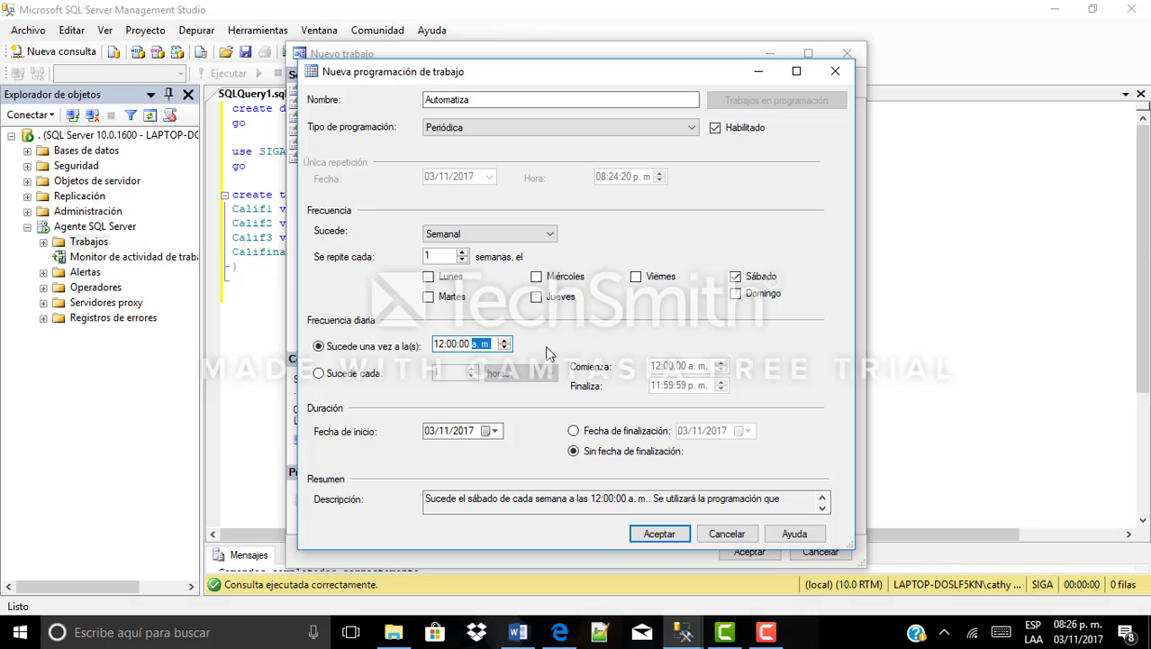
click(659, 534)
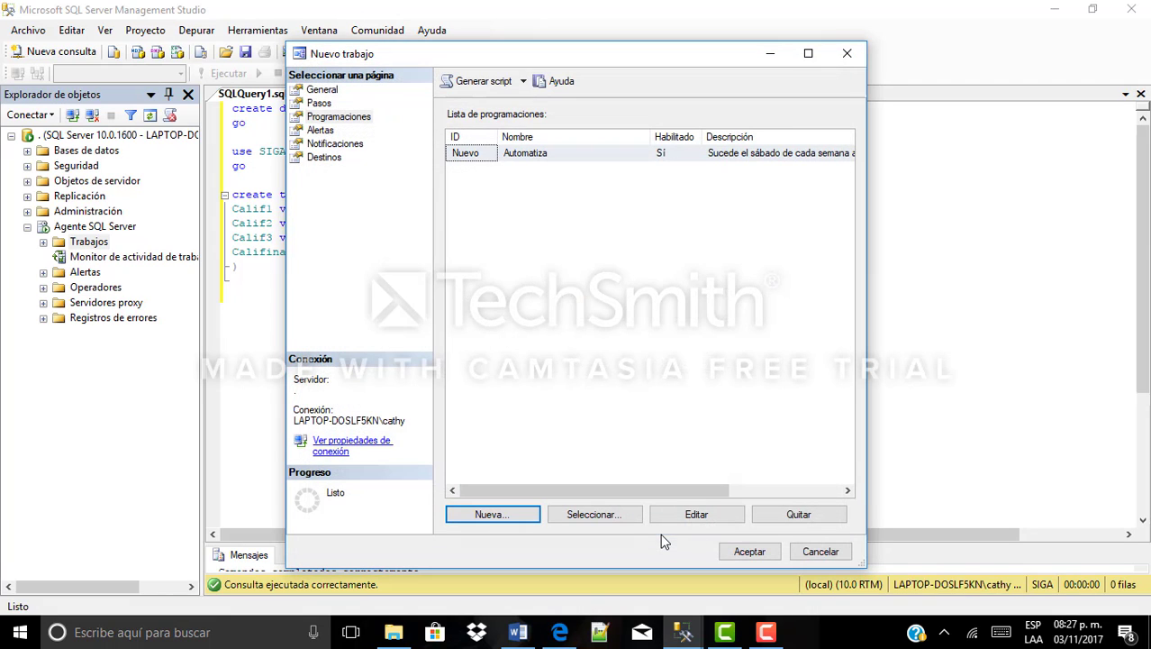
Check the job's general settings and create the Automatización de Backups job.
click(317, 92)
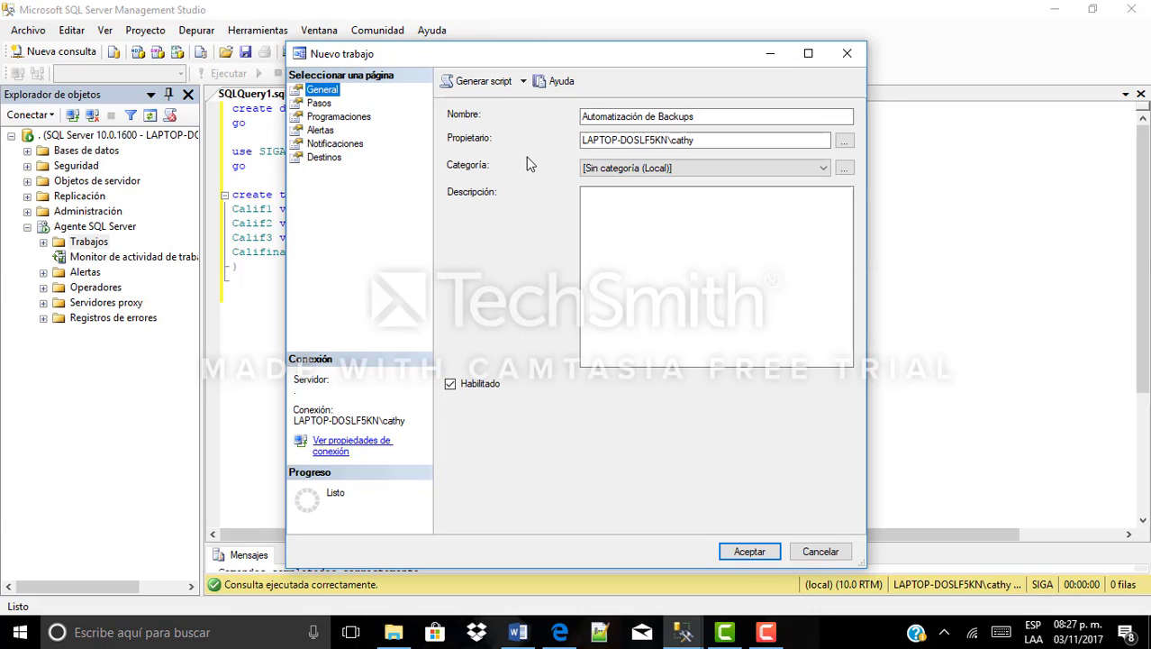
click(748, 551)
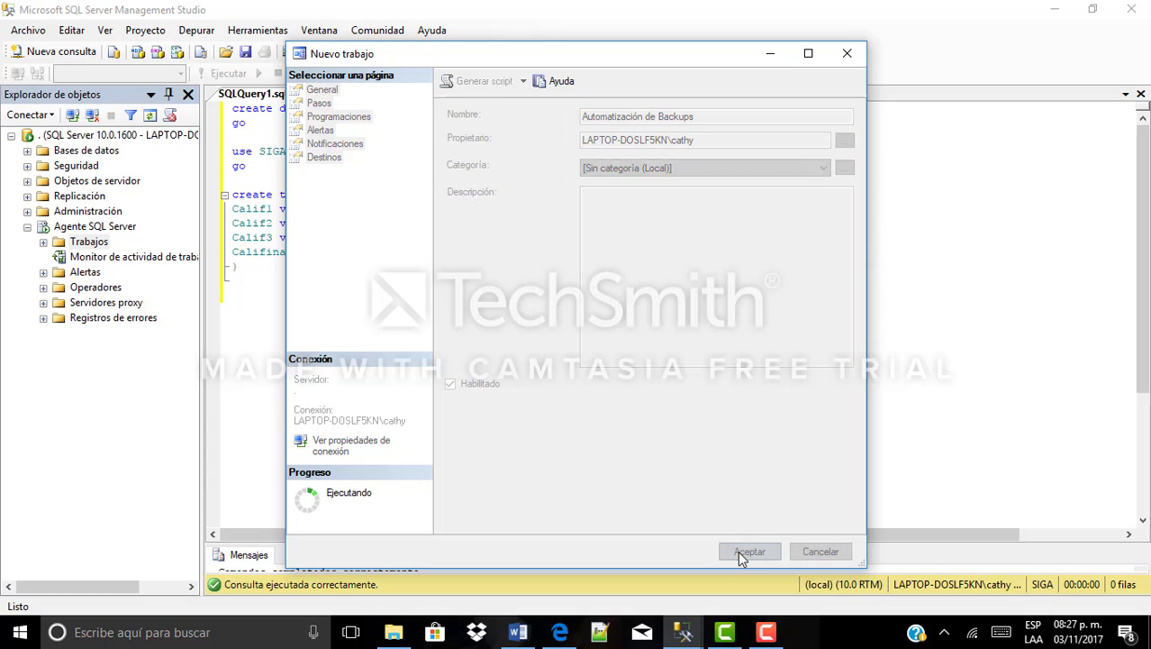